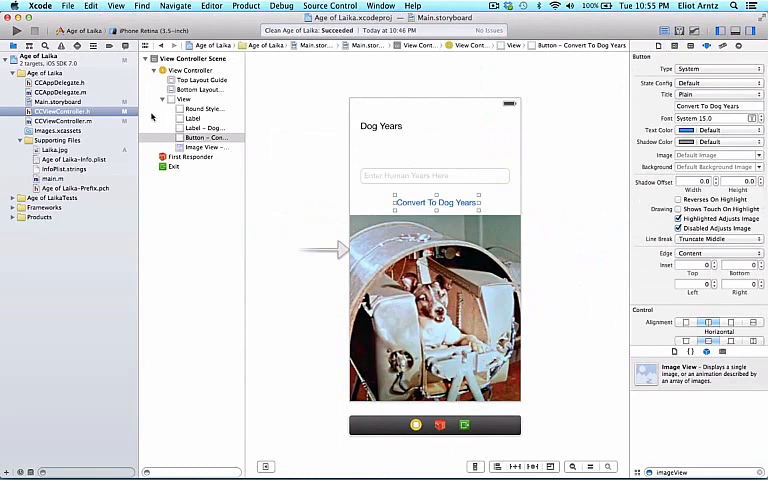
- Show CCViewController.m in the editor via the Project Navigator
left_click(55, 120)
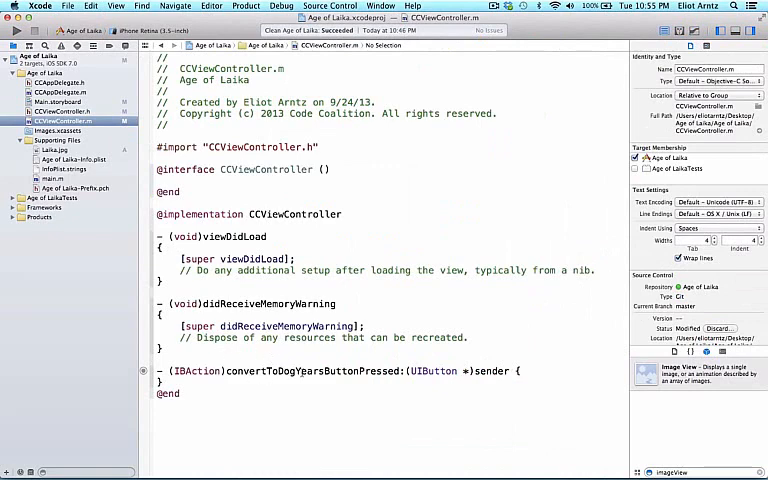
- Move the method's opening brace to its own line and add blank lines for the body
left_click(515, 371)
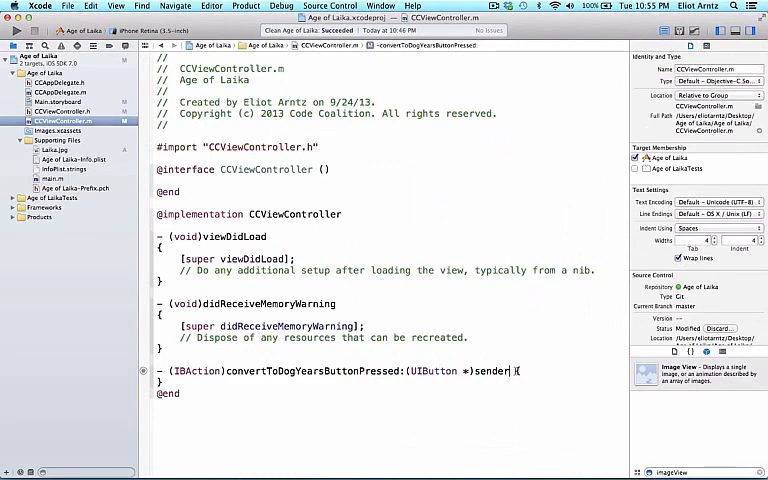
key("Return")
key("Right")
key("Return")
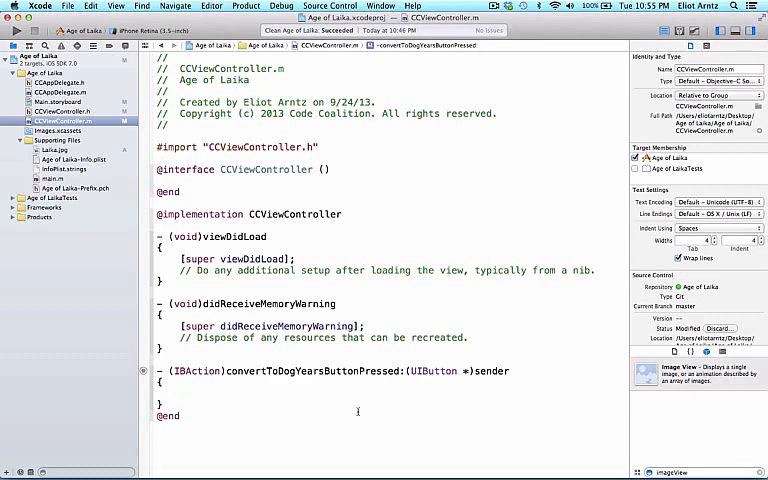
key("Return")
key("Return")
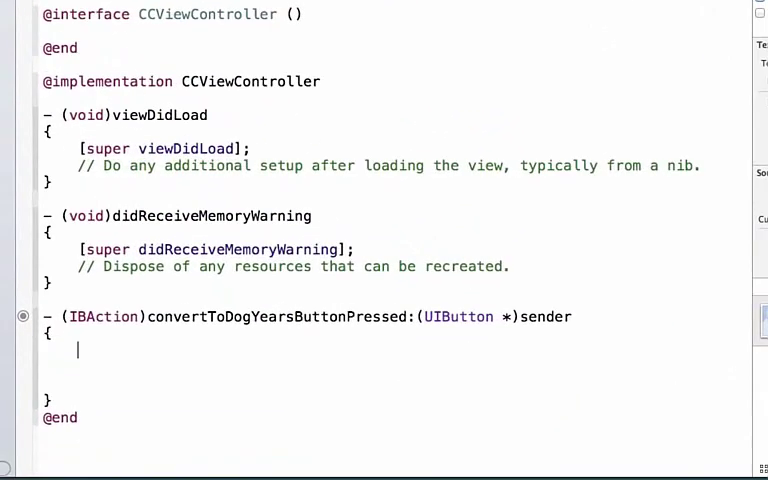
type("int ")
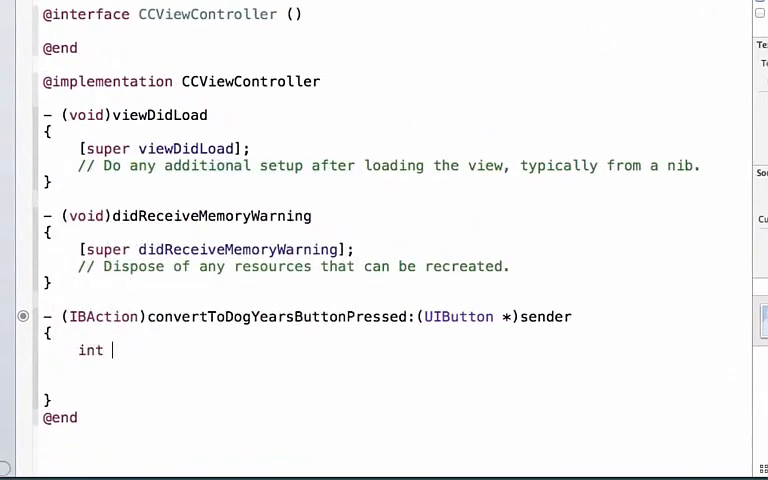
type("huamnY")
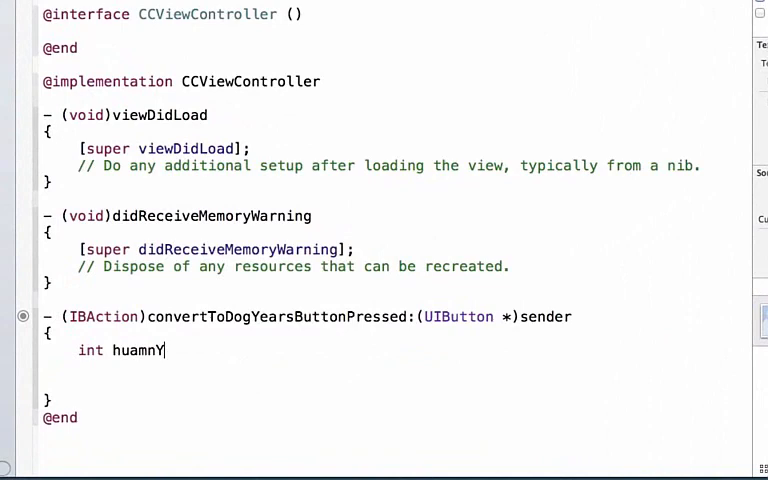
- Add the line int humanYears = [self.yearsTextField.text intValue]; to the method body
key("BackSpace")
key("BackSpace")
key("BackSpace")
key("BackSpace")
type("manYears ")
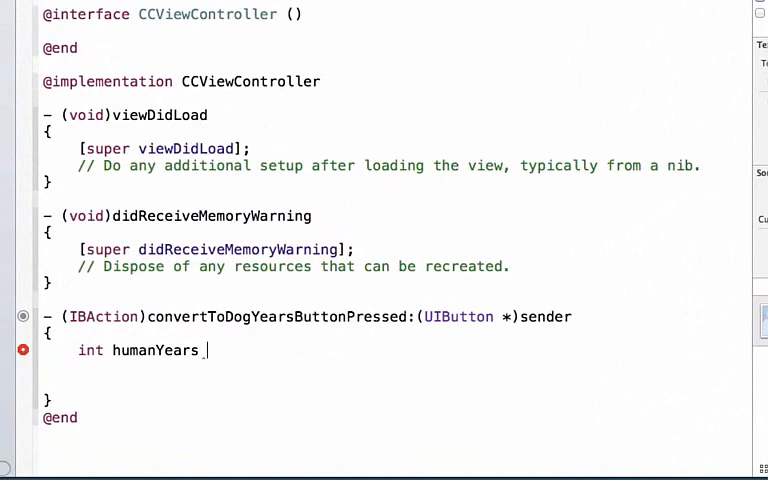
type("=")
left_click(79, 352)
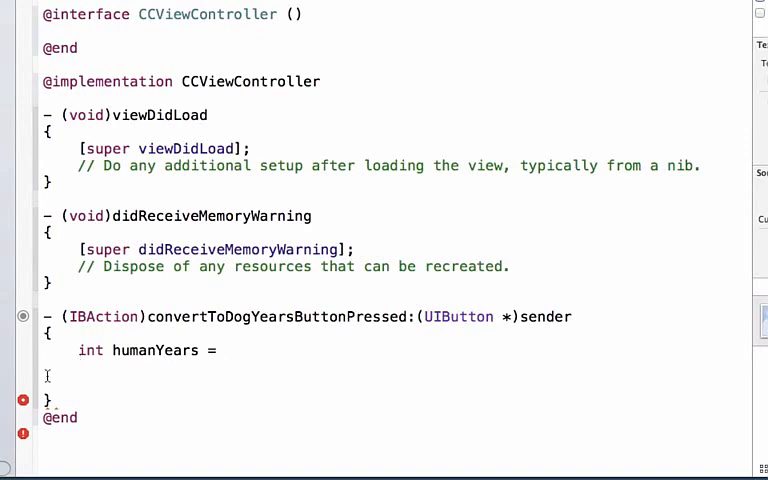
left_click(250, 352)
type("[sel")
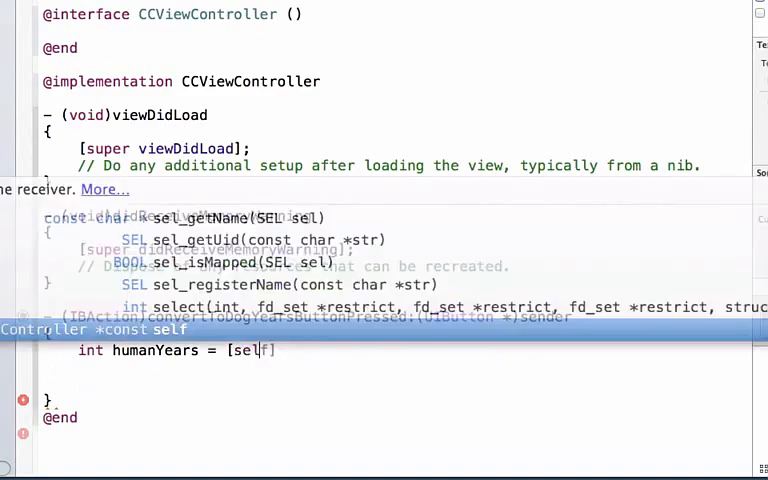
type("f.year")
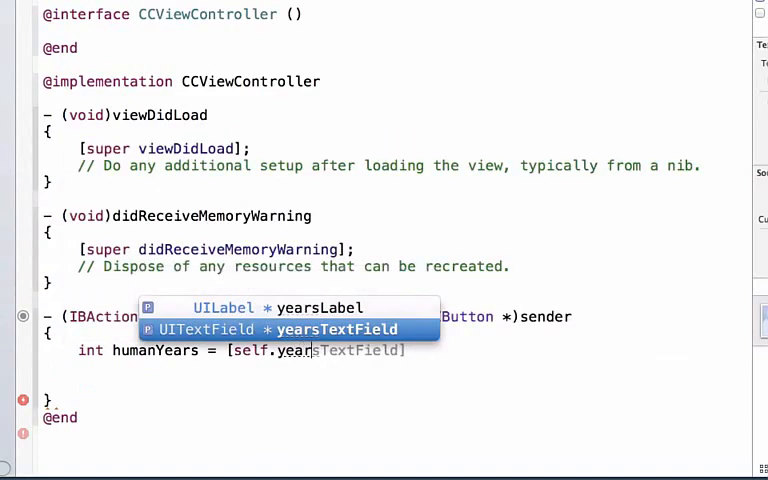
key("Tab")
type(".t")
key("Tab")
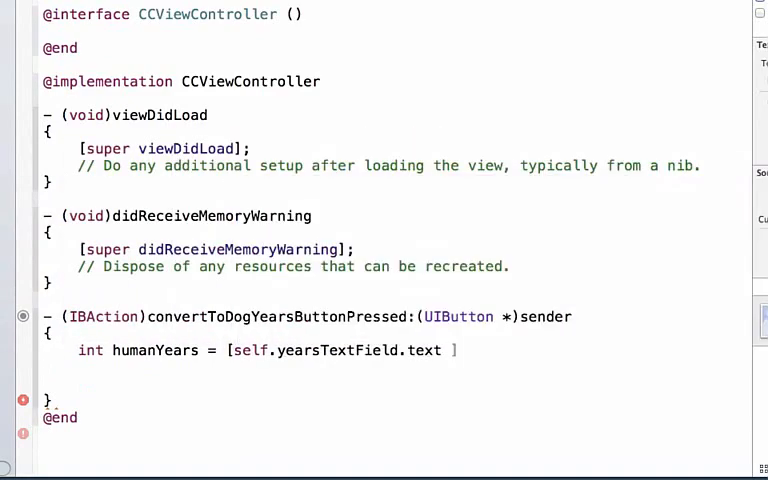
type("intV")
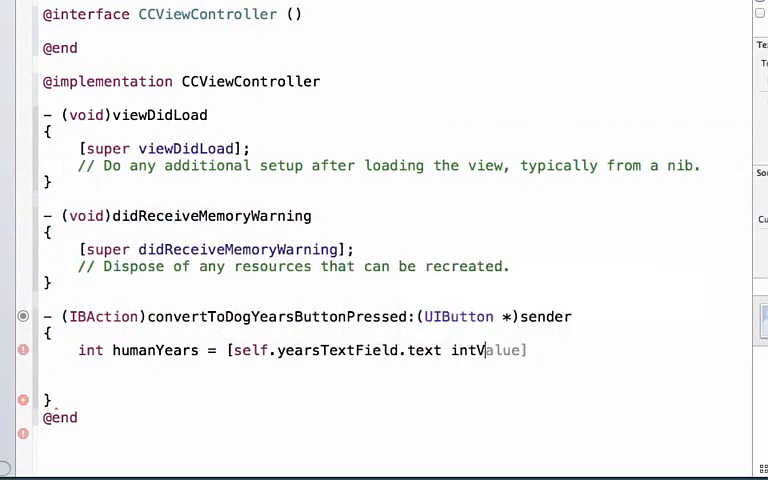
key("Tab")
type("]")
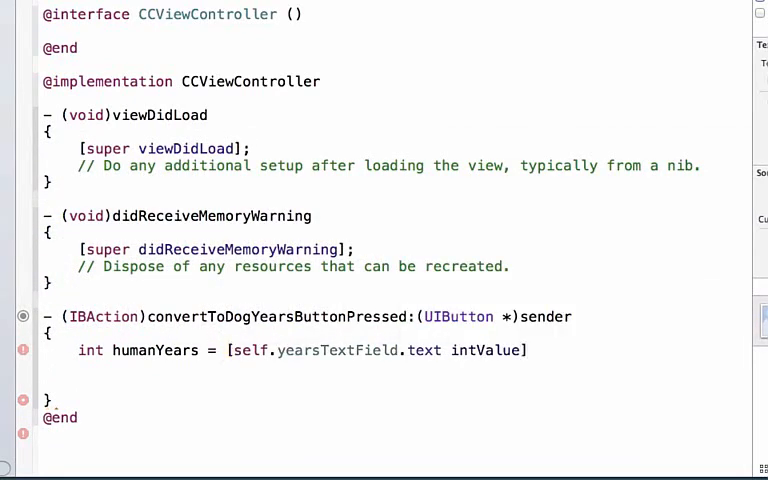
type(";")
key("Return")
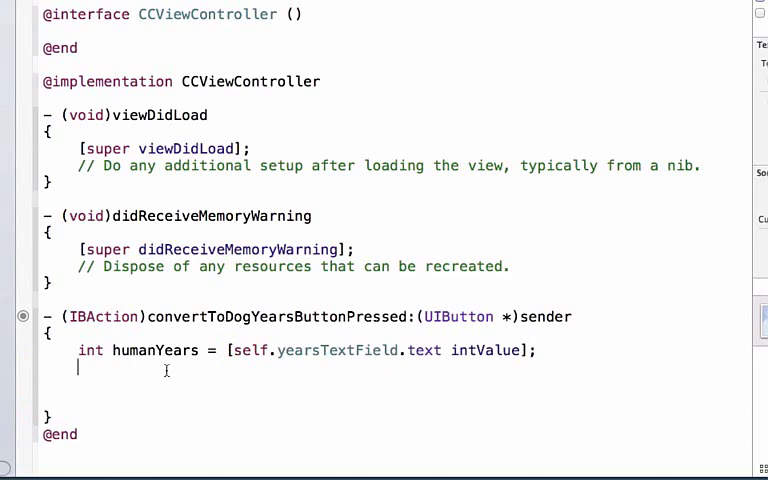
type("int dogYear")
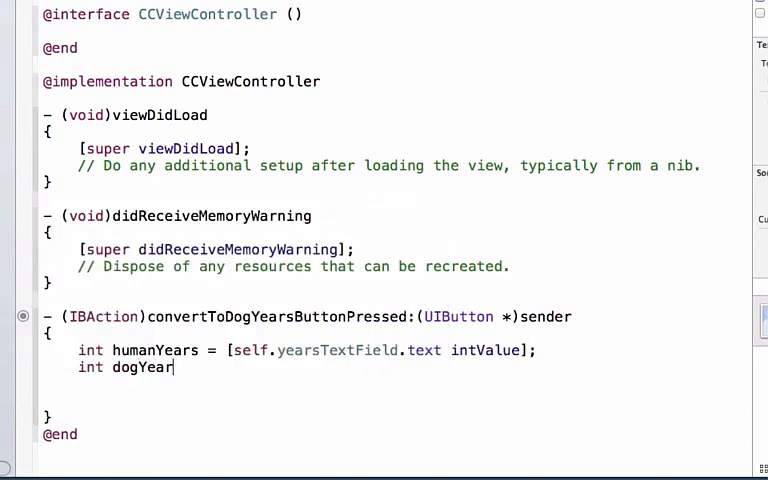
type("s = human")
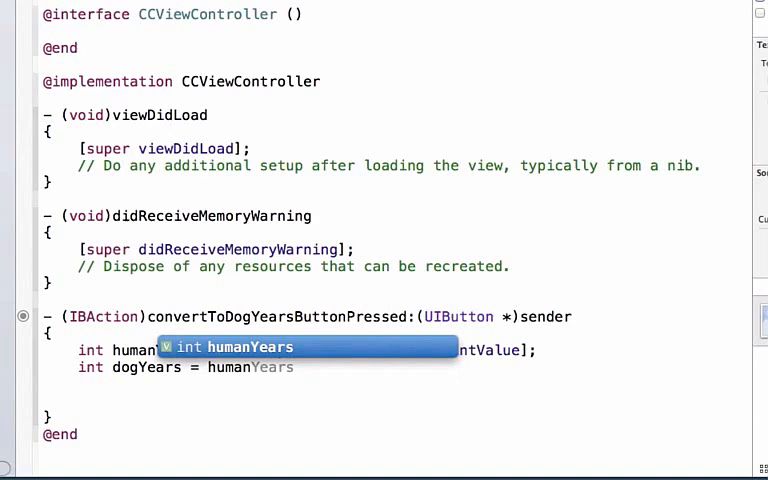
- Add the line int dogYears = humanYears * 7; below the humanYears line
key("Tab")
type("* 7")
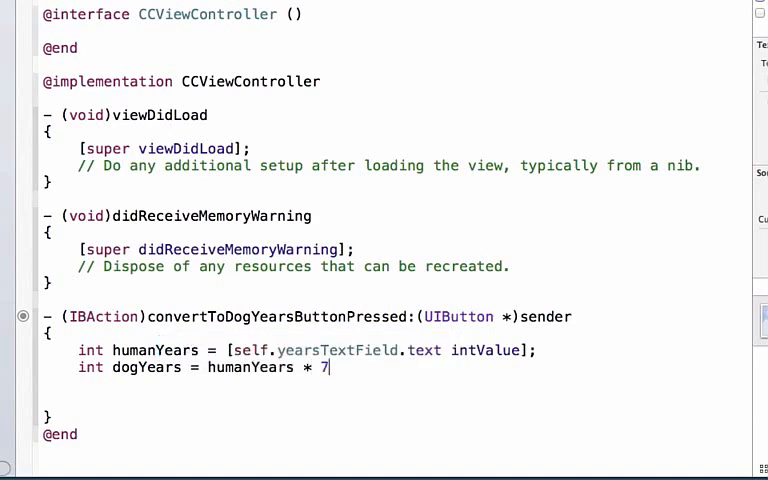
type(";")
key("Return")
type("self.")
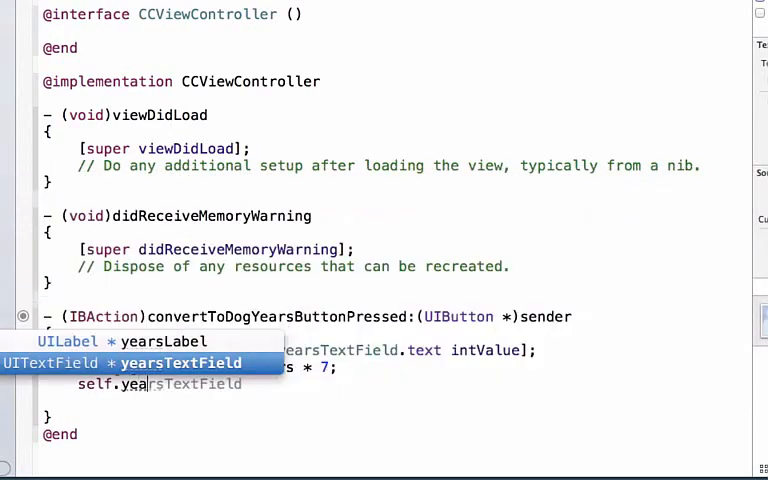
type("yea")
- Add self.yearsLabel.text = [NSString stringWithFormat:@"%i",dogYears]; as the method's final line
key("Tab")
type(".te")
key("Tab")
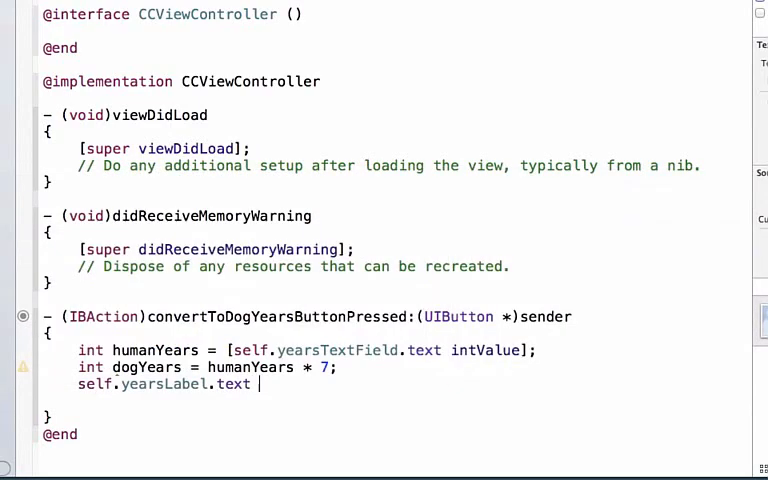
type("= ")
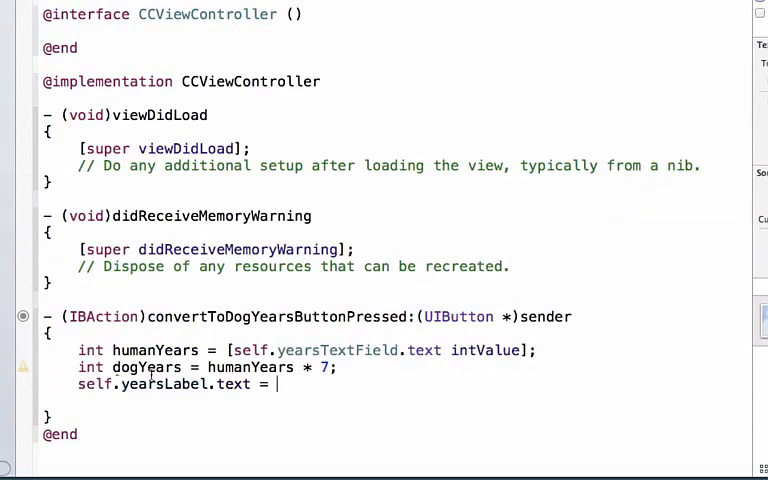
type("[NSS")
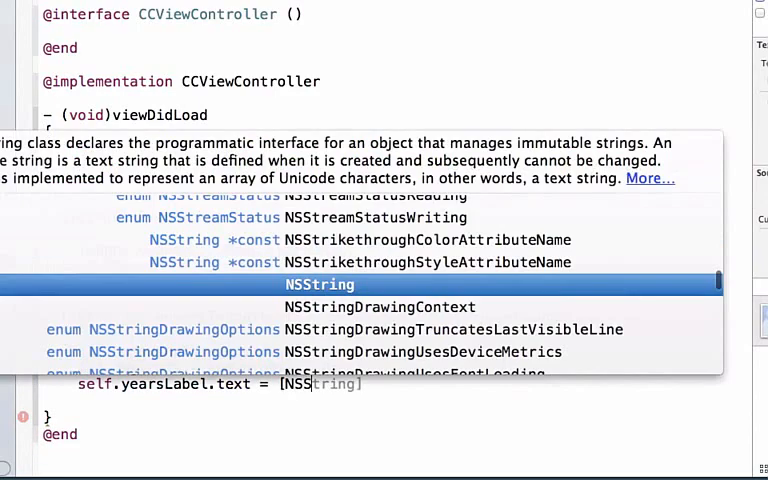
key("Tab")
type("s")
key("Tab")
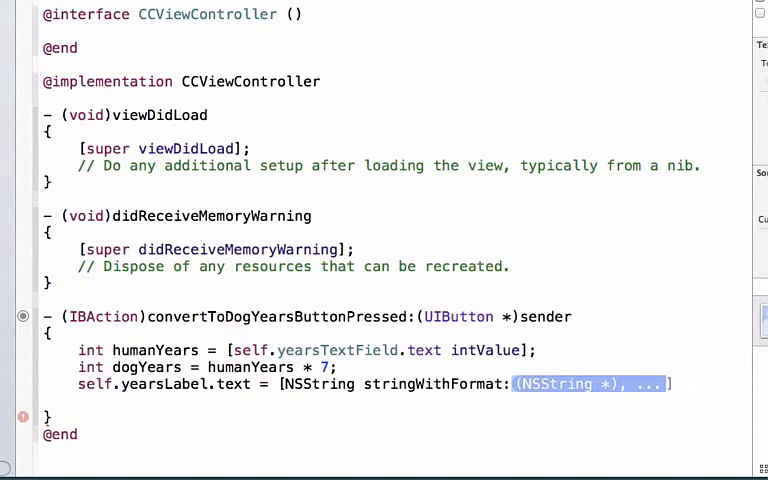
type("@\"")
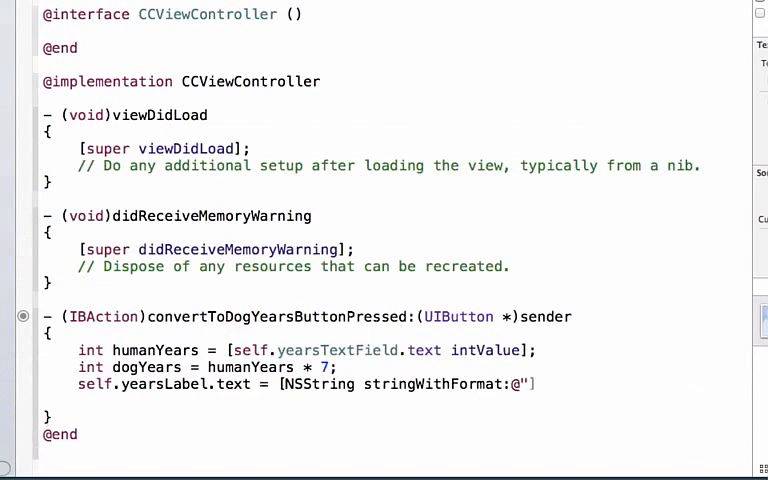
type("%i\"")
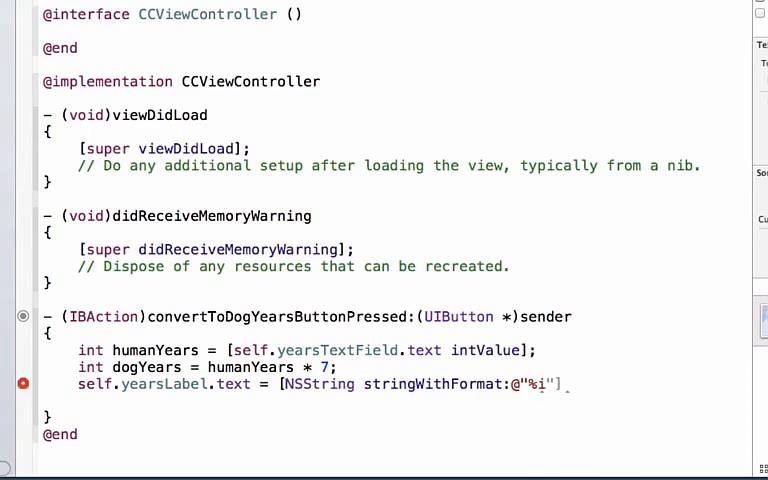
key("Right")
type(",")
type("d")
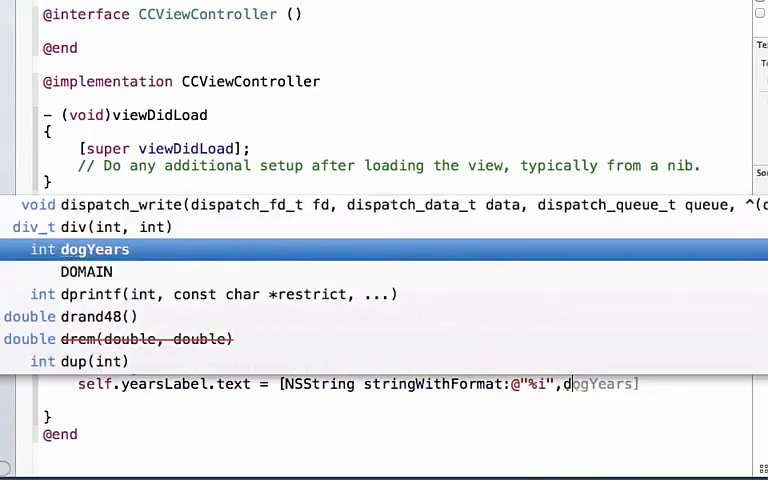
key("Return")
type("]")
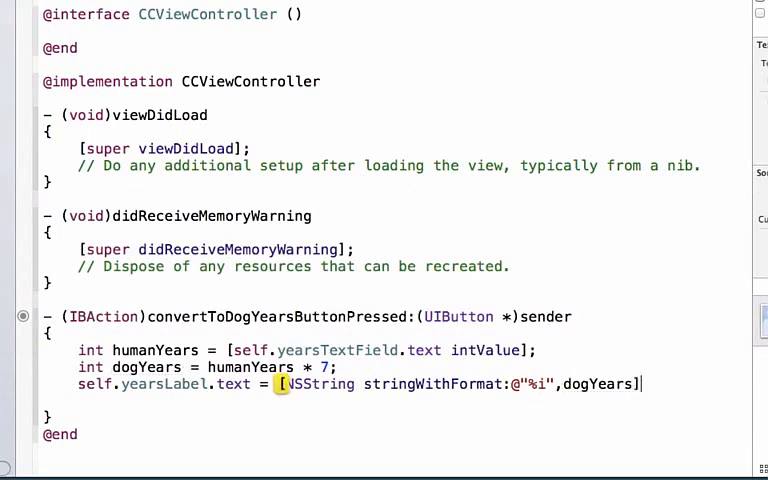
type(";")
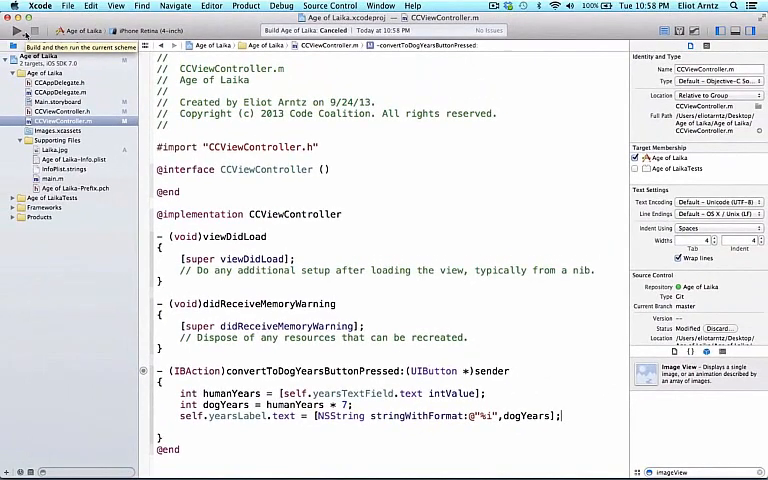
- Run the Age of Laika app and bring the iOS Simulator forward
left_click(16, 30)
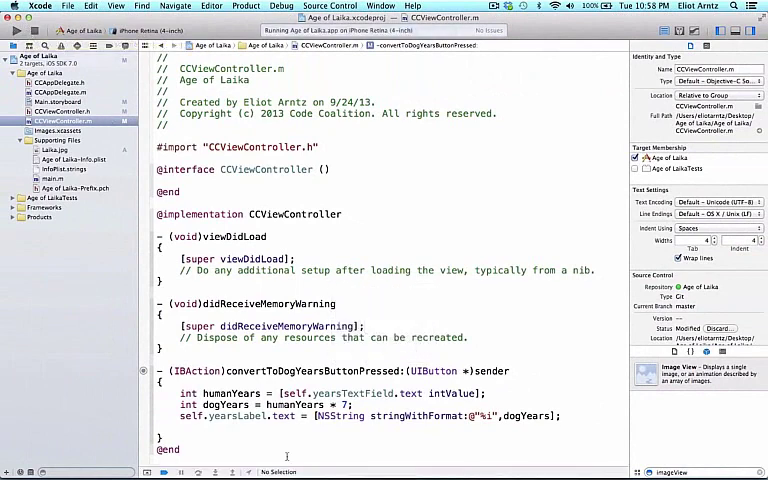
left_click(514, 460)
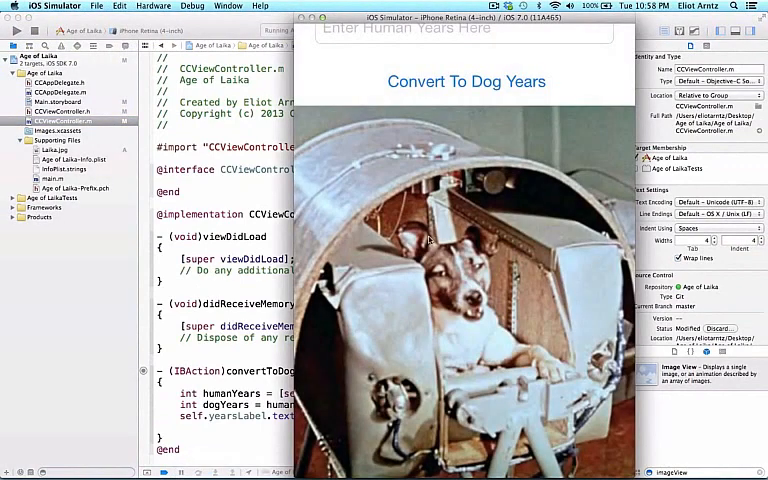
scroll(428, 239, "up", 5)
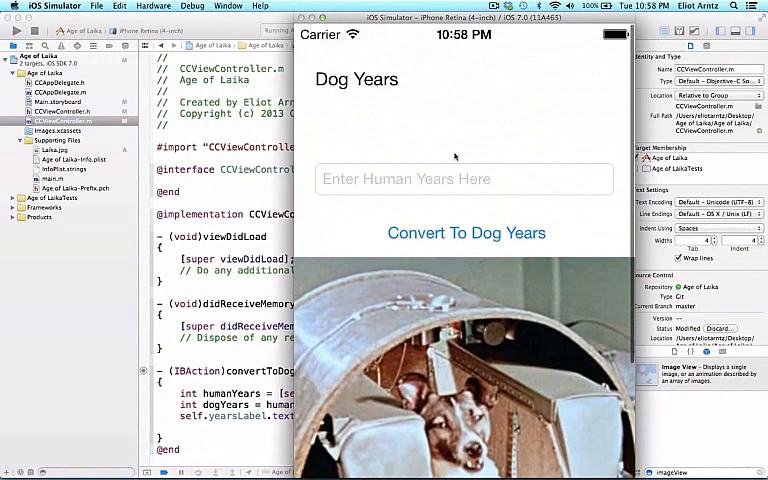
- Enter 3 human years and convert, showing 21 dog years
left_click(448, 179)
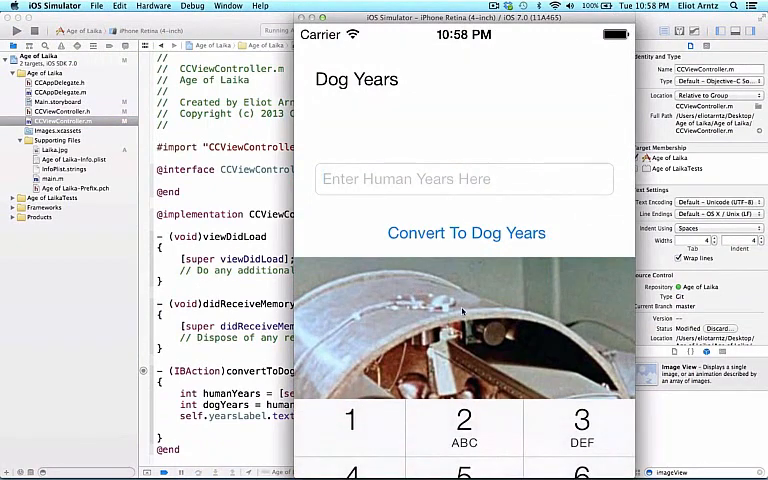
scroll(488, 380, "down", 3)
scroll(488, 380, "up", 1)
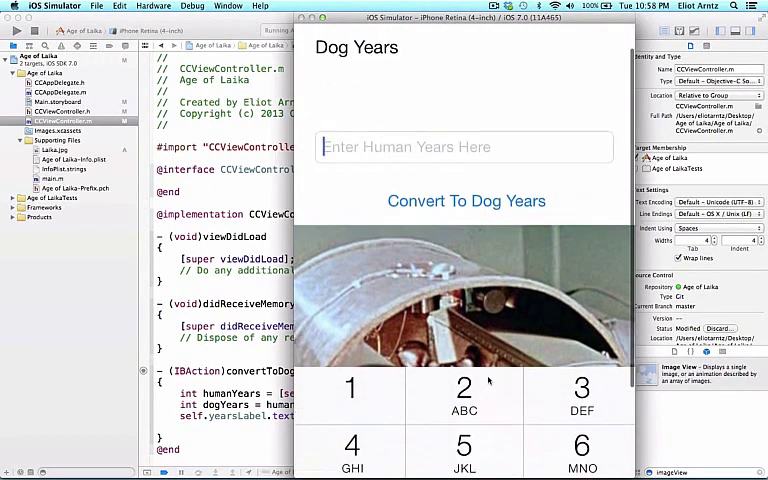
left_click(585, 405)
scroll(560, 320, "up", 2)
left_click(510, 223)
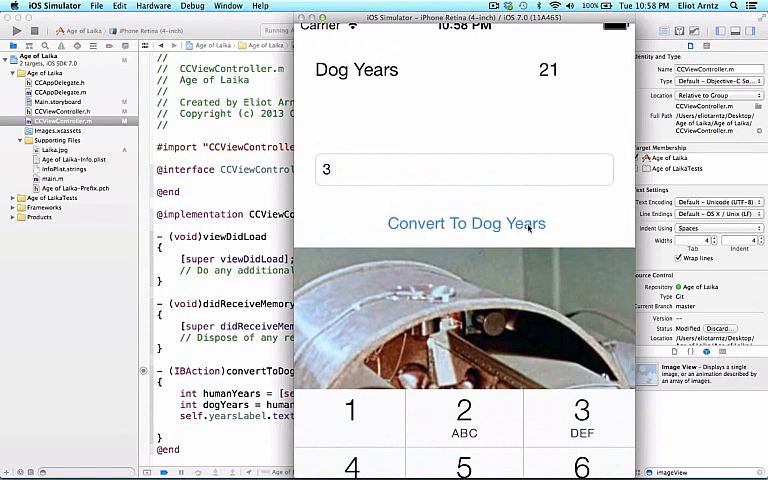
scroll(530, 150, "up", 1)
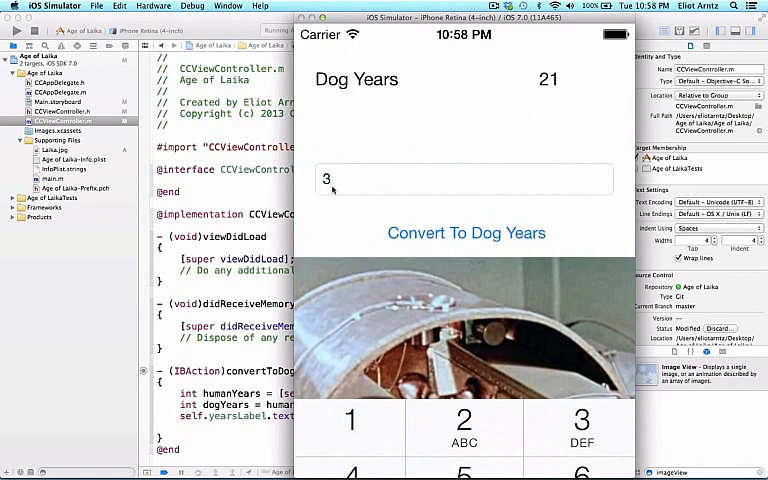
scroll(333, 190, "down", 2)
scroll(333, 190, "down", 3)
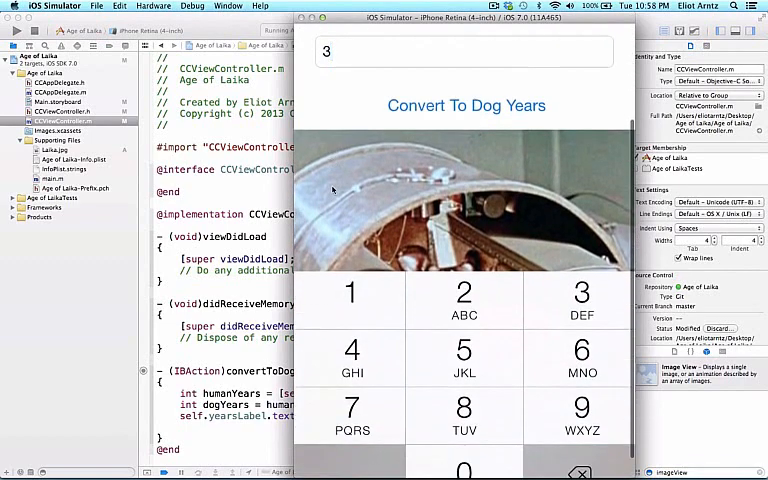